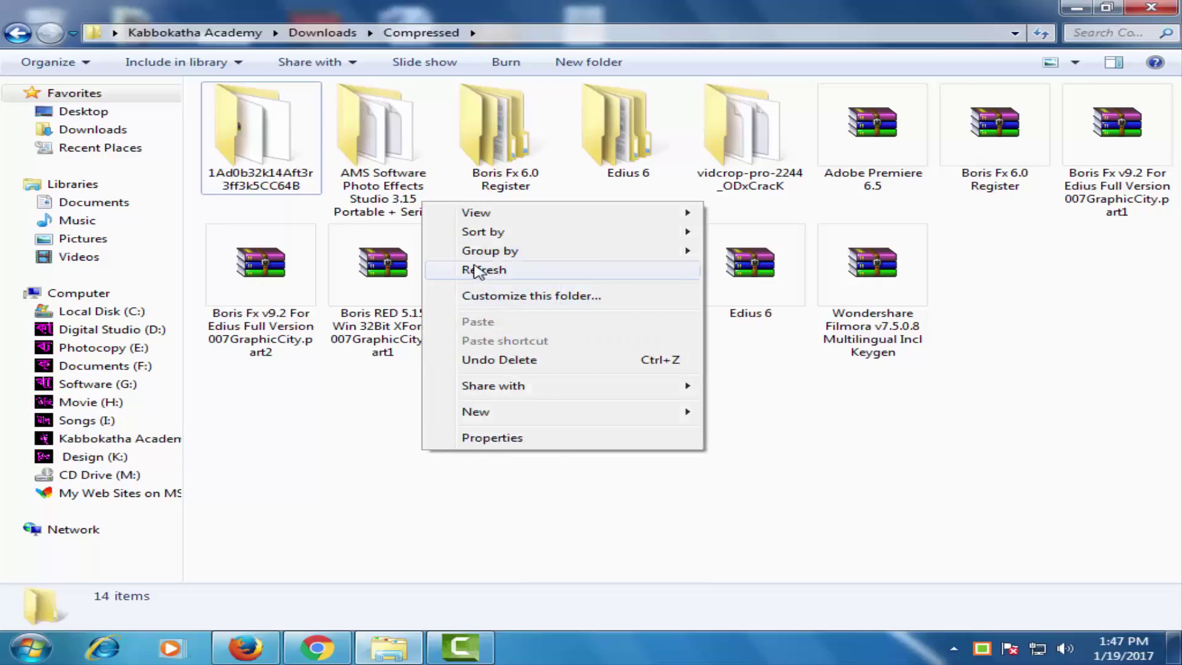
Refresh the Downloads\Compressed folder listing in Windows Explorer.
click(484, 268)
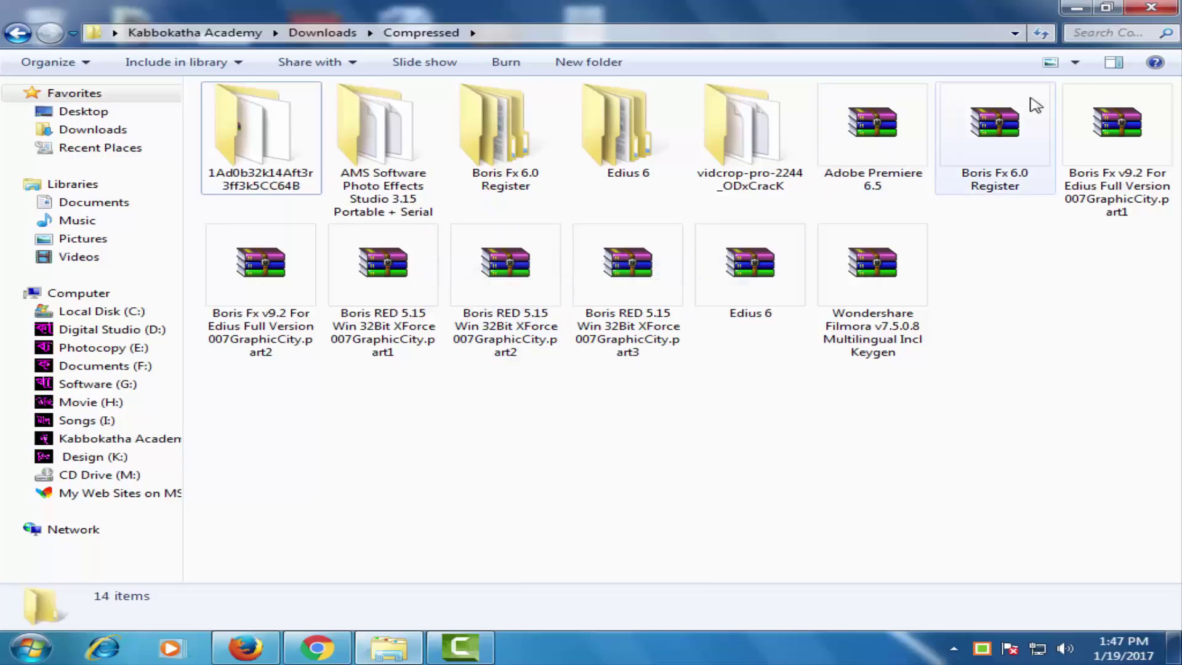
Show the Compressed folder as Medium Icons and refresh its listing.
click(1075, 63)
click(1069, 89)
right_click(643, 269)
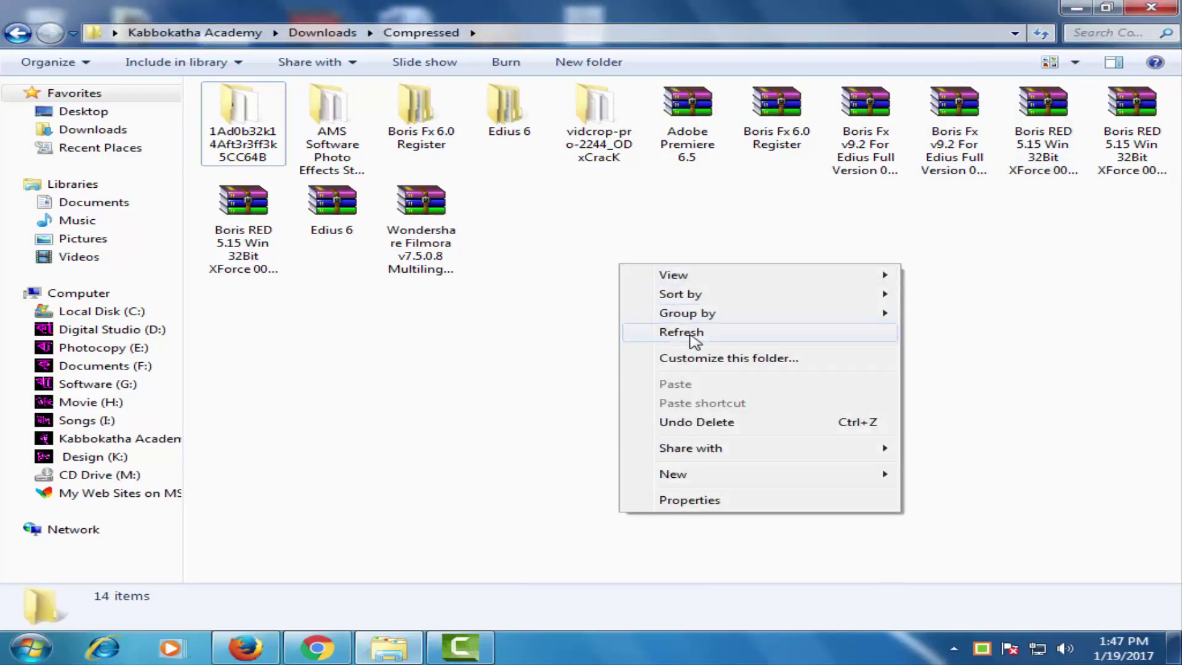
click(693, 335)
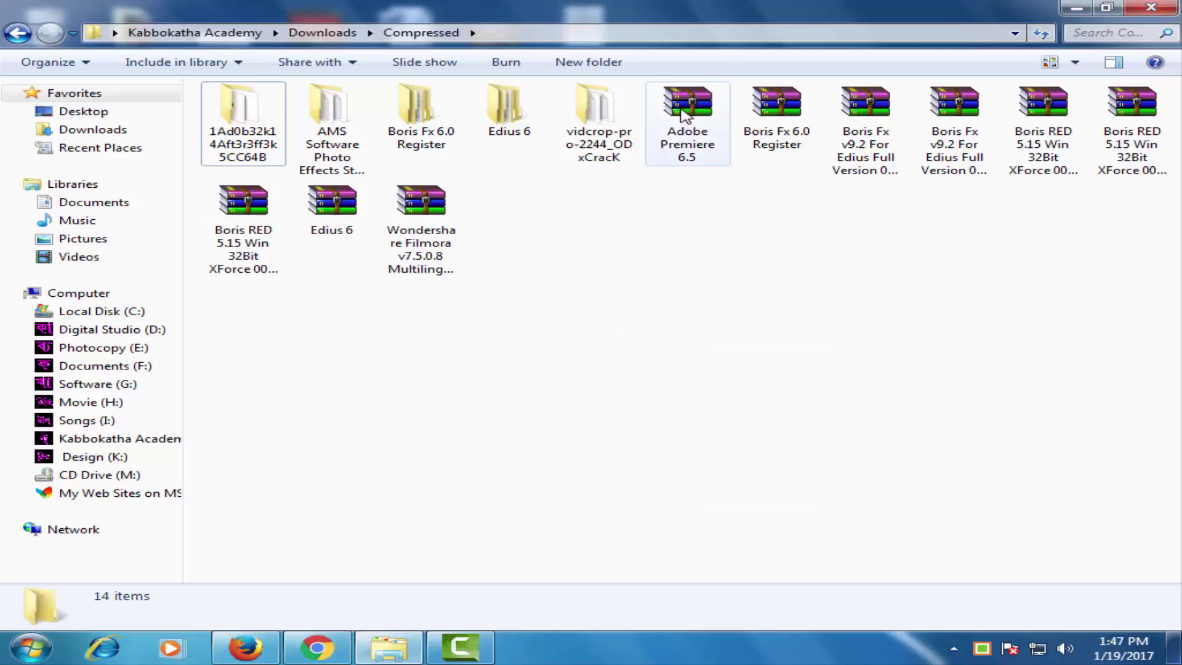
right_click(623, 319)
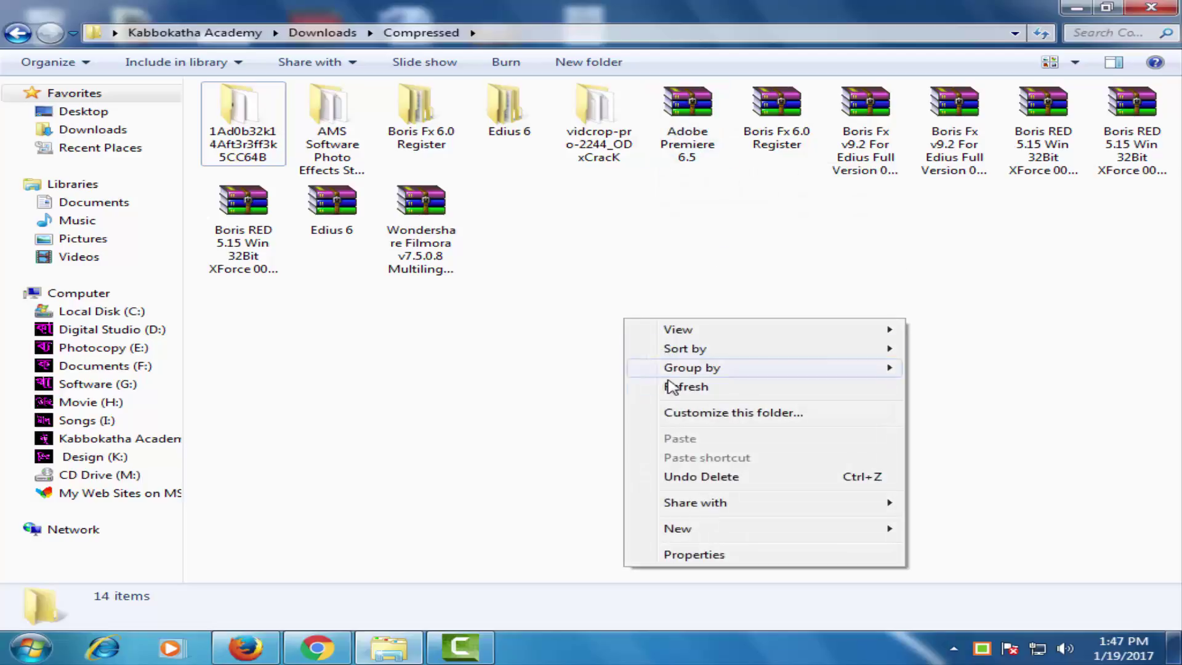
click(661, 387)
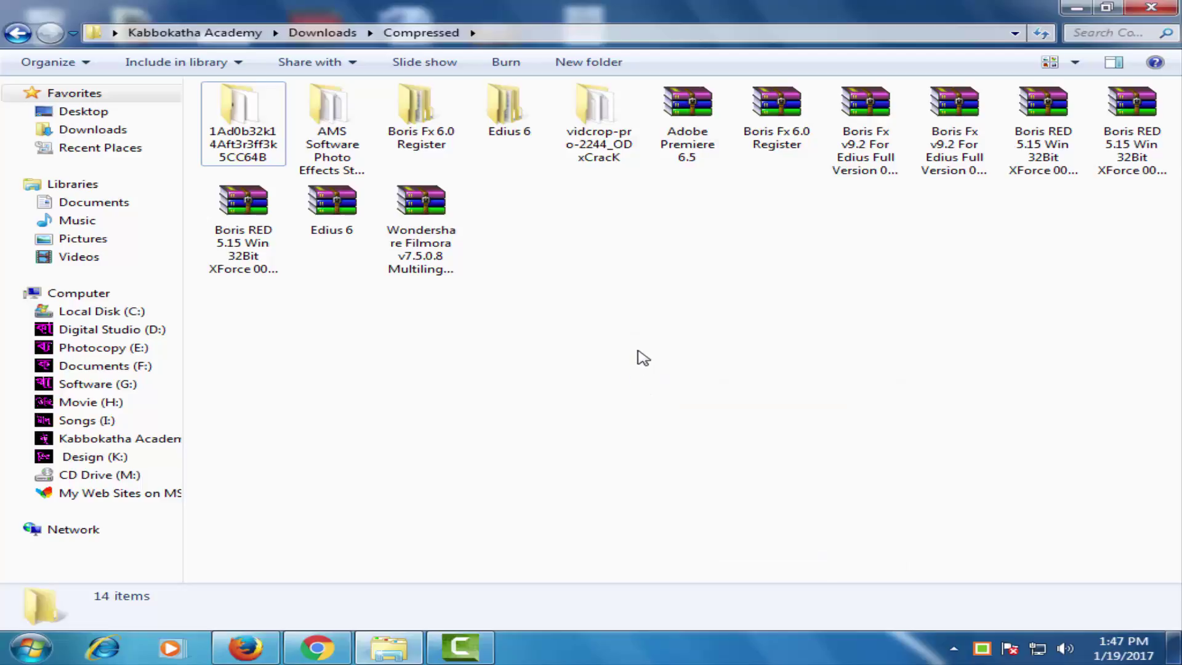
Extract the Adobe Premiere 6.5 archive to the suggested location and select the new folder.
right_click(683, 111)
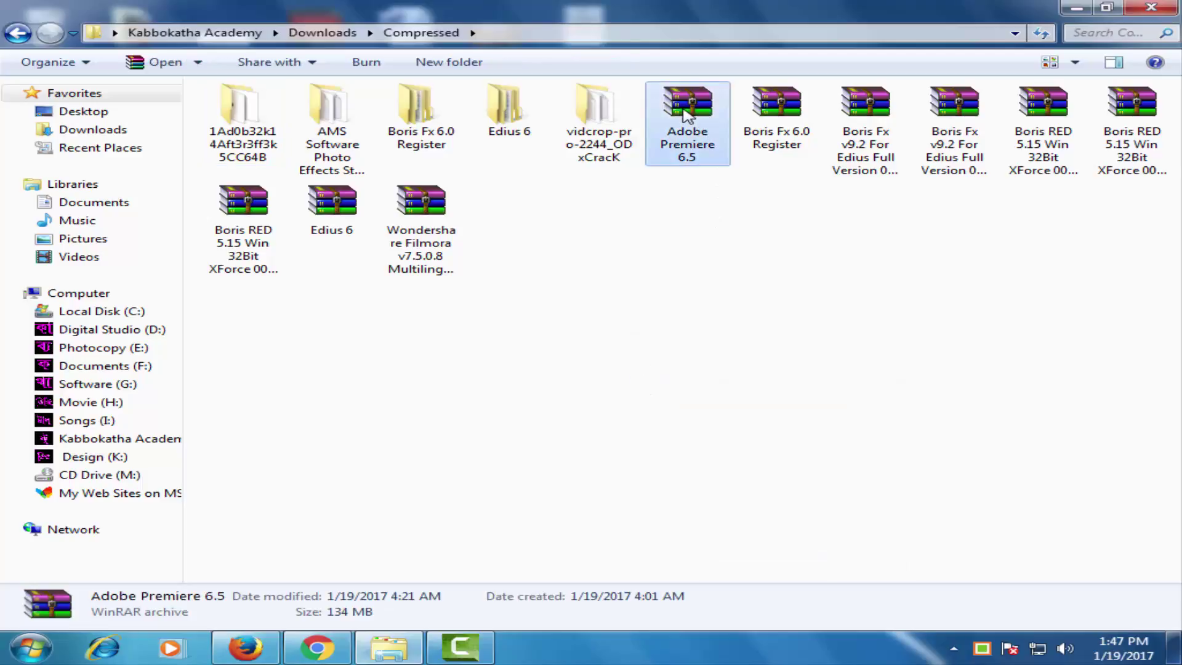
click(761, 158)
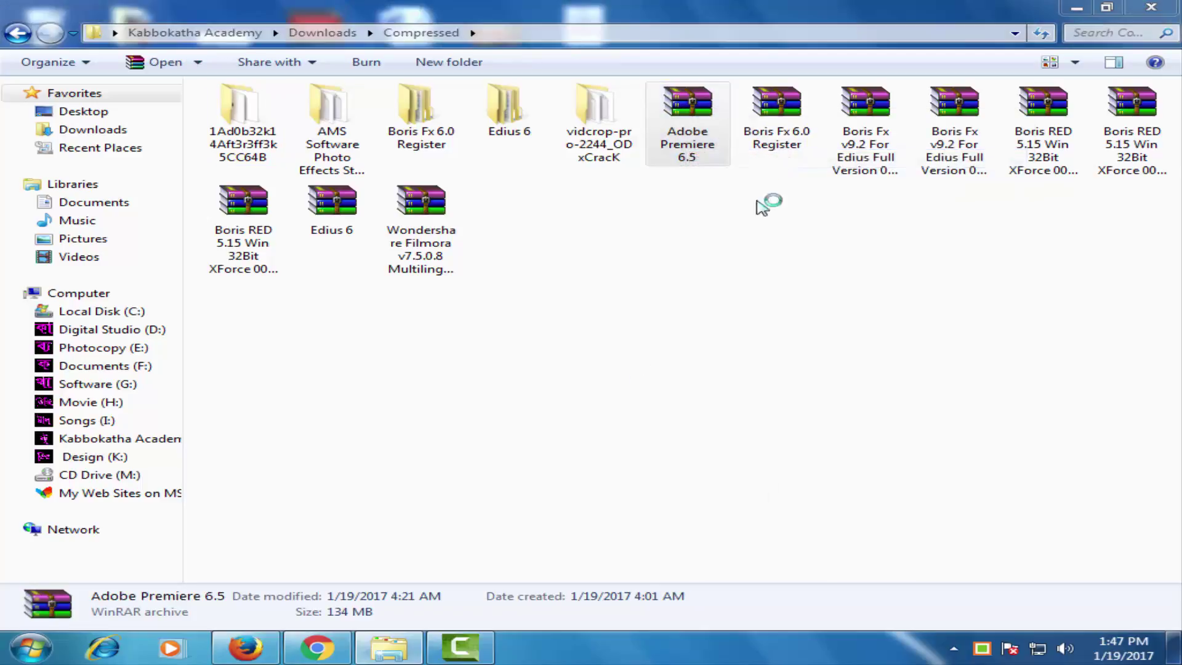
click(658, 500)
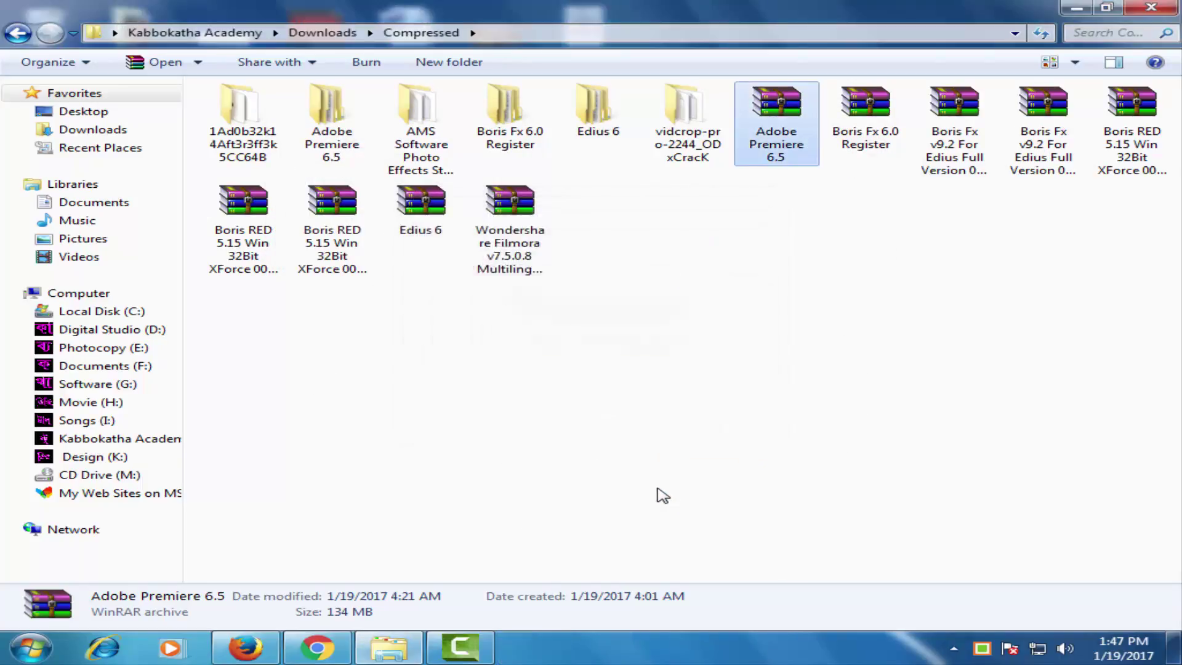
right_click(593, 339)
click(664, 411)
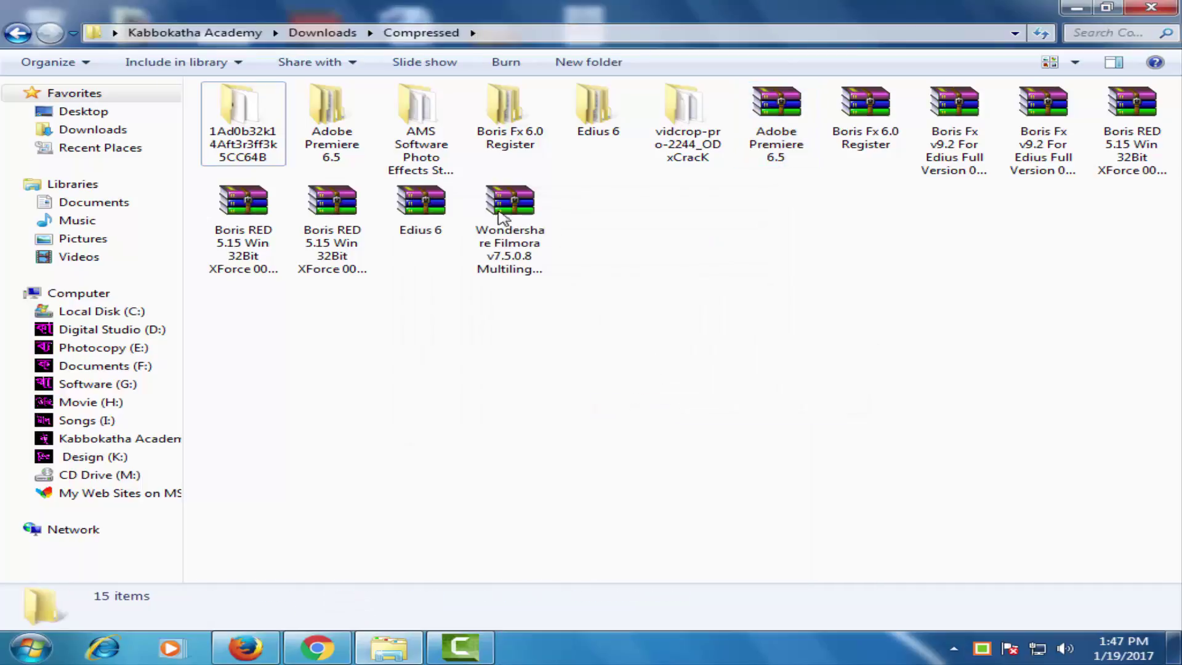
click(339, 111)
right_click(340, 109)
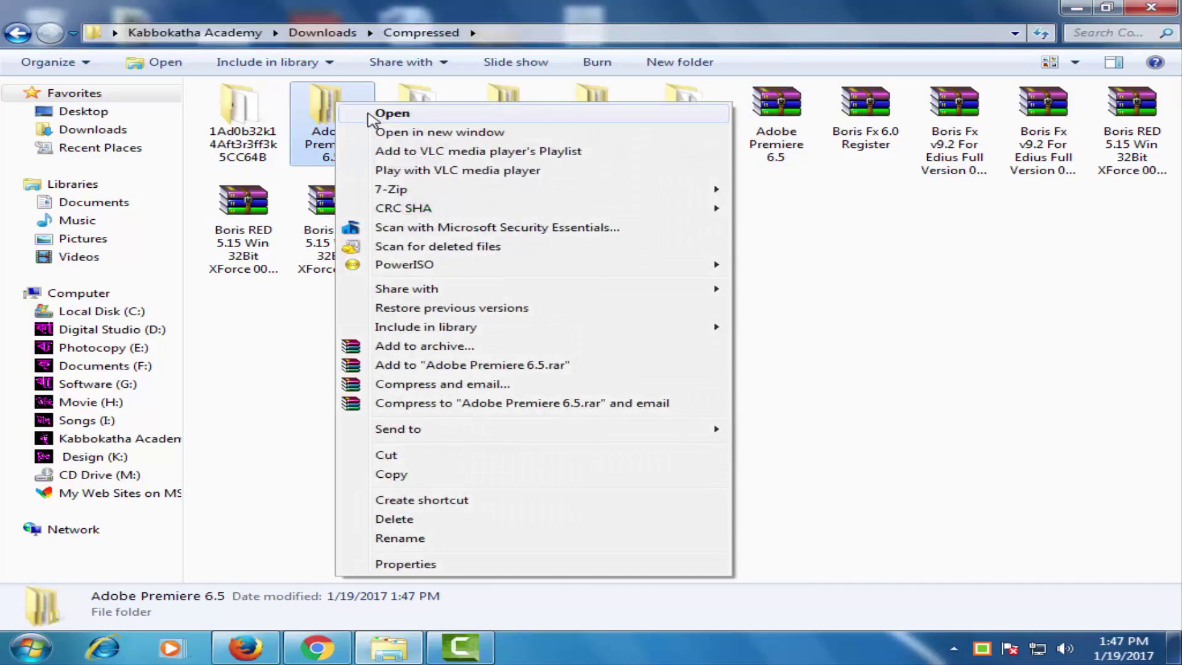
Open the extracted Adobe Premiere 6.5 folder and its inner Adobe Premiere 6.5 folder.
click(392, 113)
click(324, 117)
right_click(324, 117)
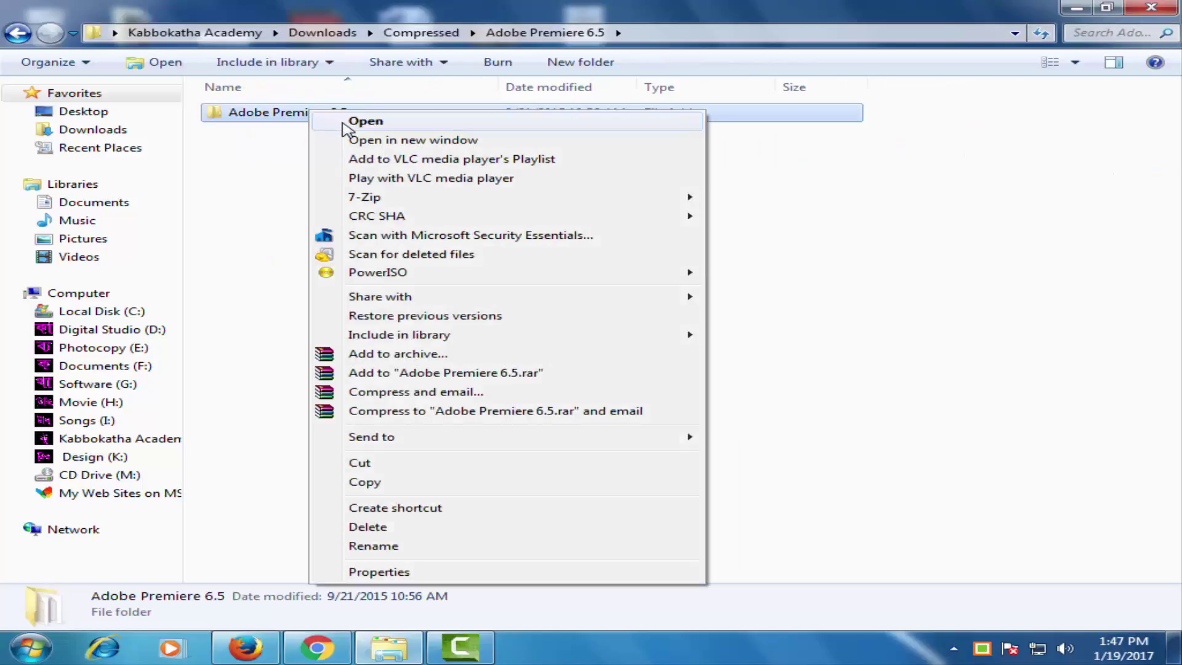
click(346, 121)
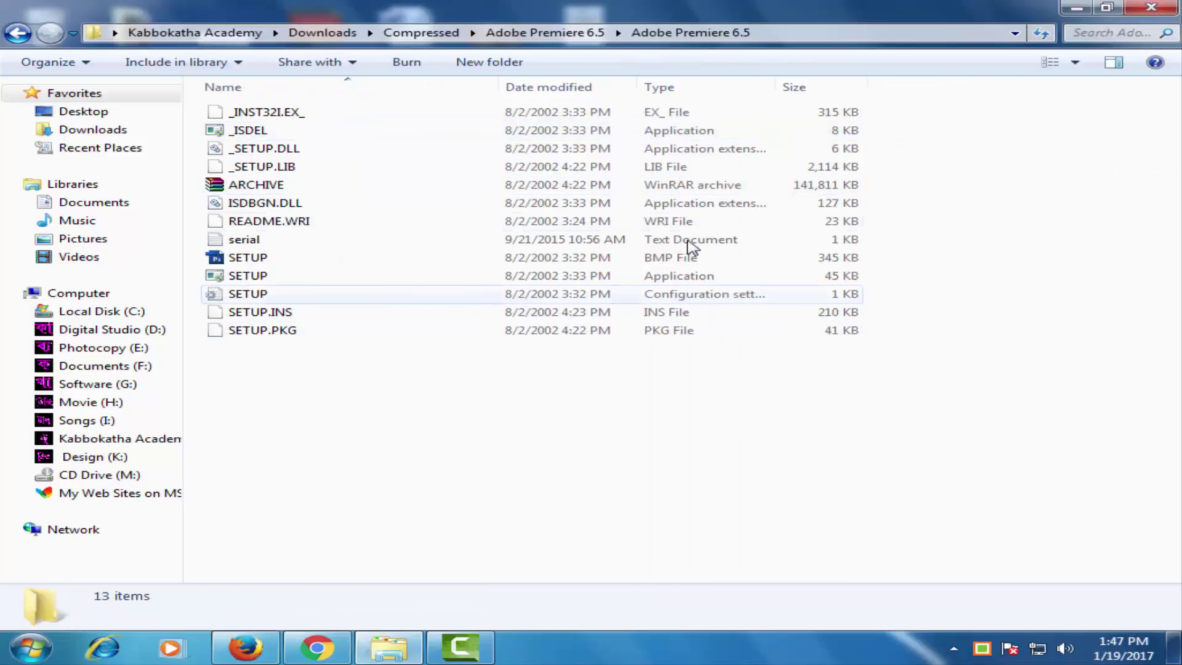
Show the setup files as Medium Icons and run the SETUP application.
click(1075, 62)
click(1045, 77)
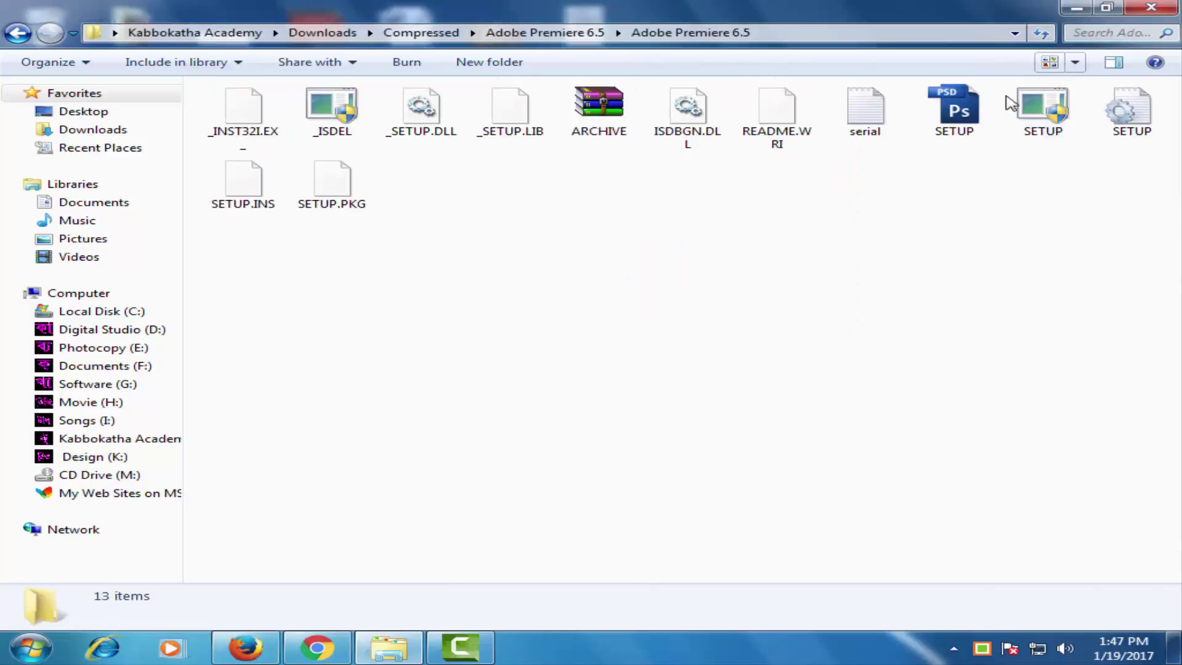
click(1048, 110)
right_click(1048, 110)
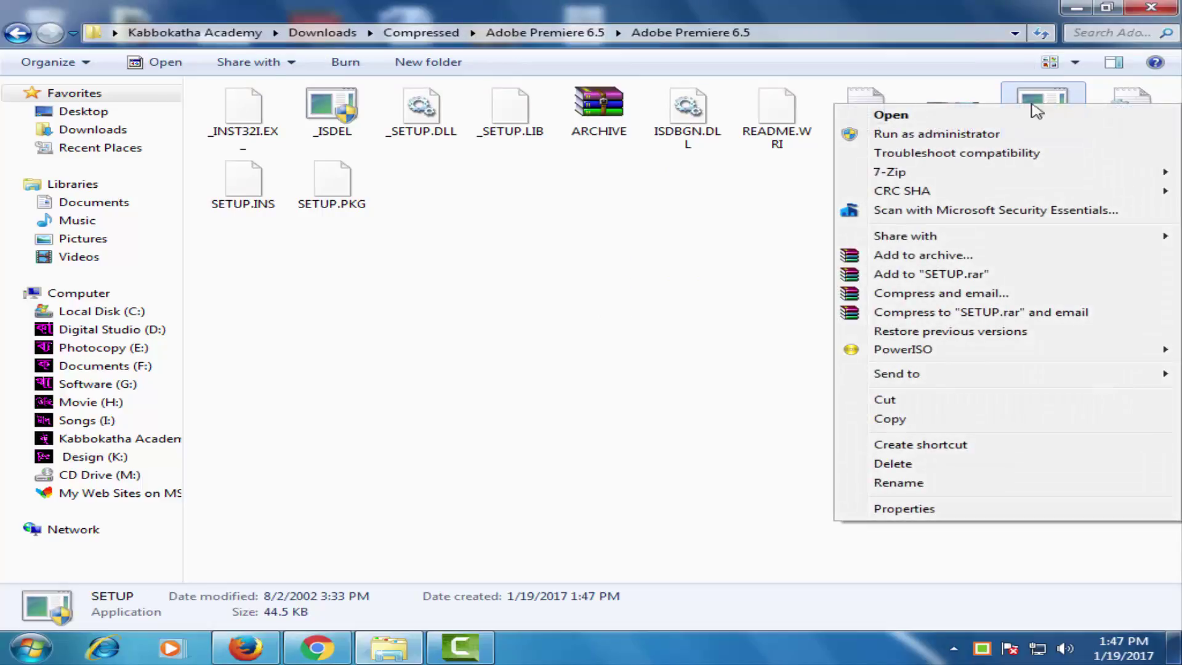
click(963, 137)
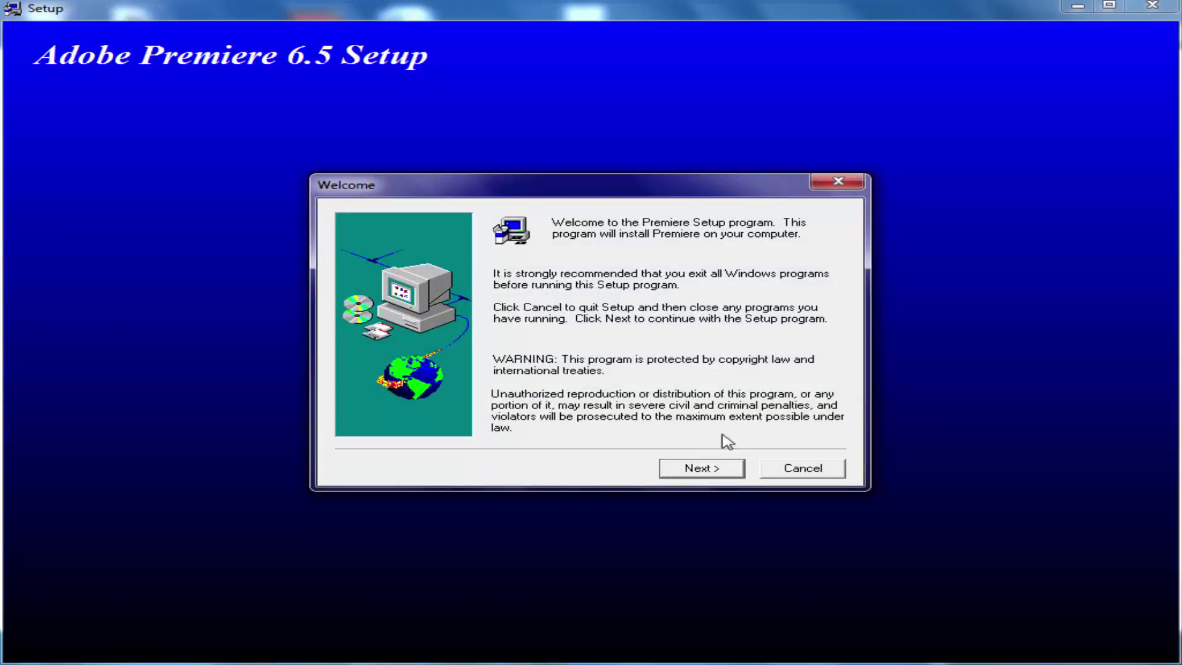
Pass Welcome and language, accept the license, keep Typical setup, then minimize the installer.
click(704, 468)
click(702, 467)
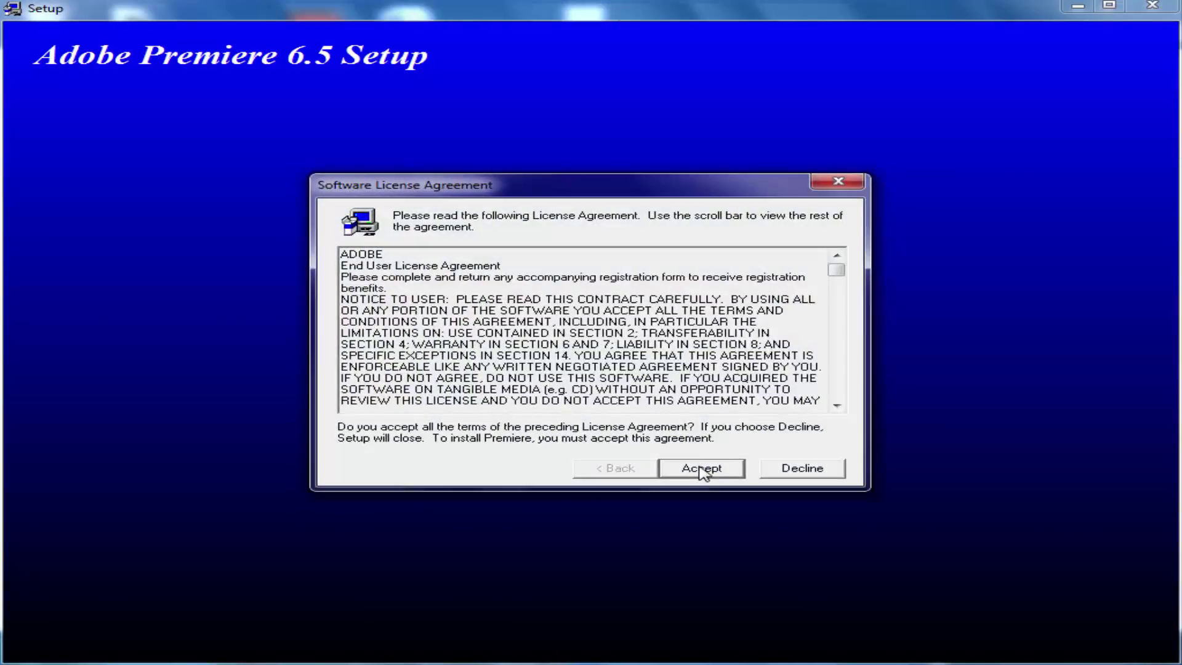
click(701, 468)
click(701, 468)
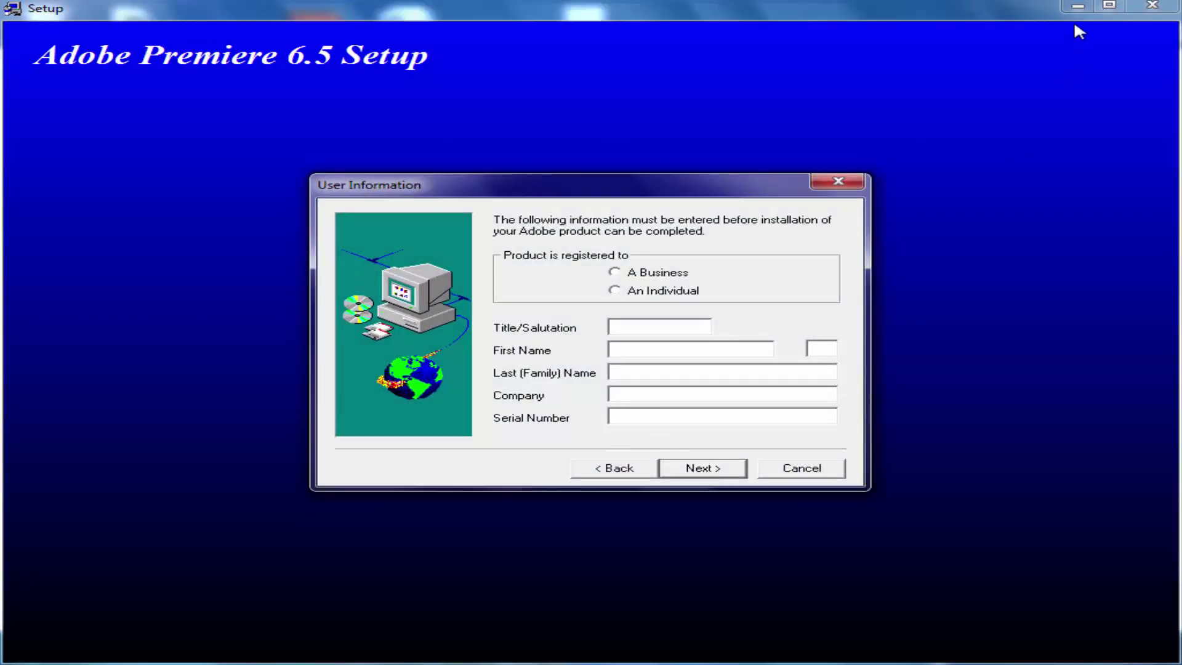
click(1077, 7)
Open the serial text file in Notepad, copy the serial number, and exit Notepad.
click(868, 117)
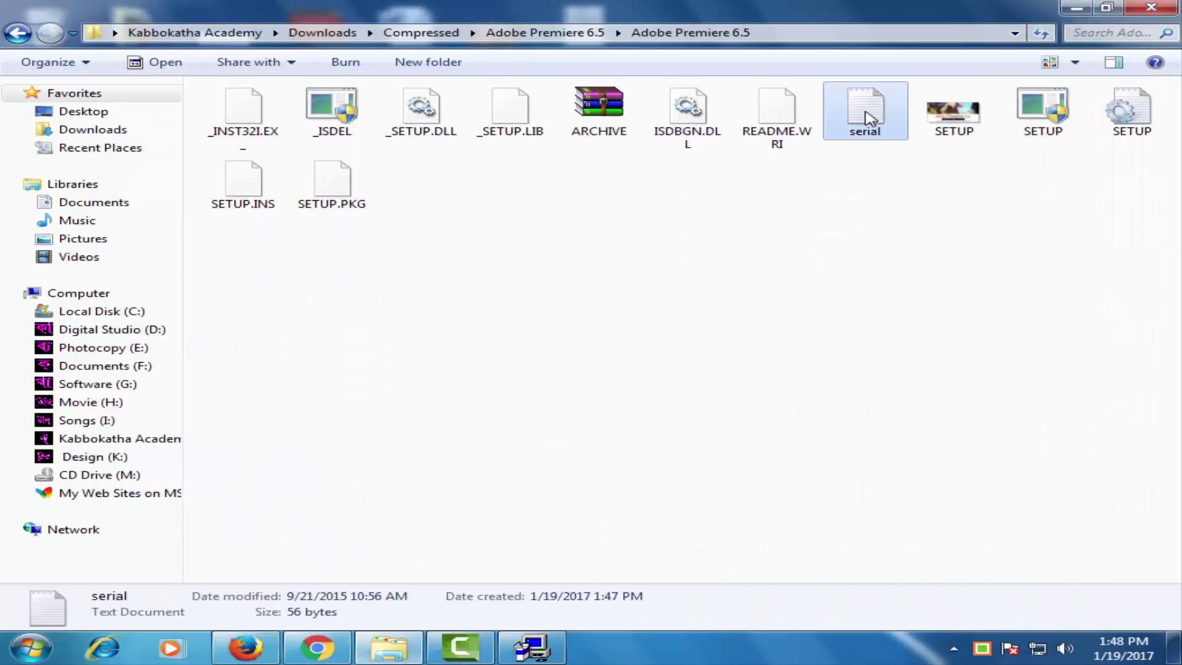
right_click(868, 117)
click(886, 121)
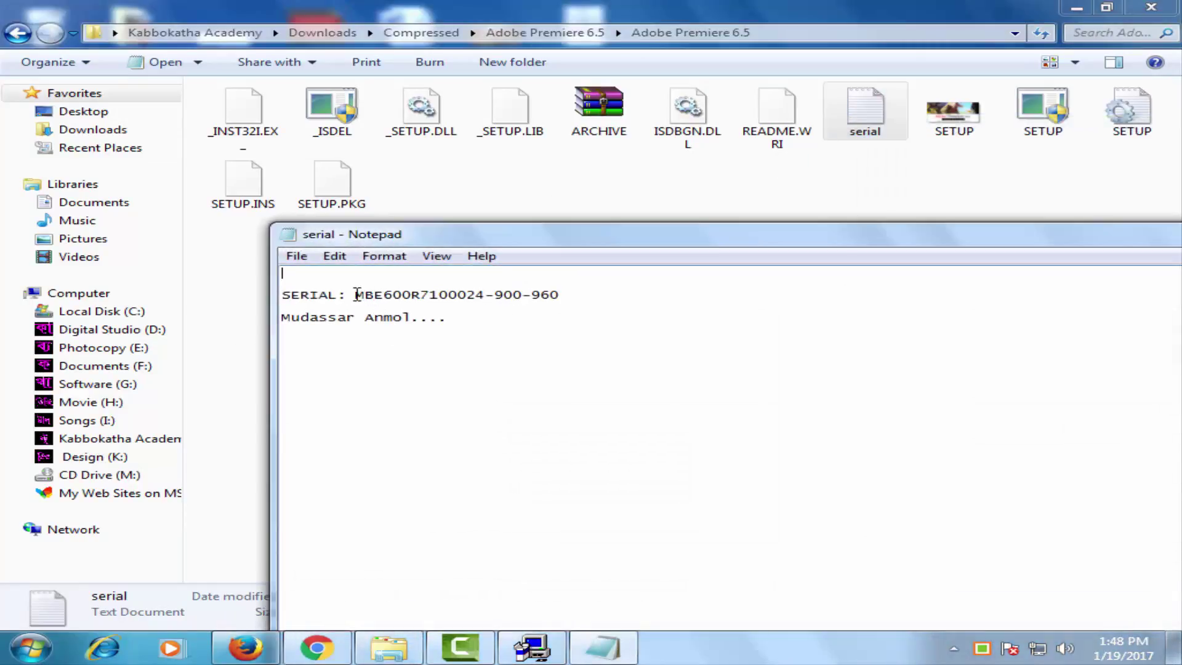
drag(355, 295, 561, 292)
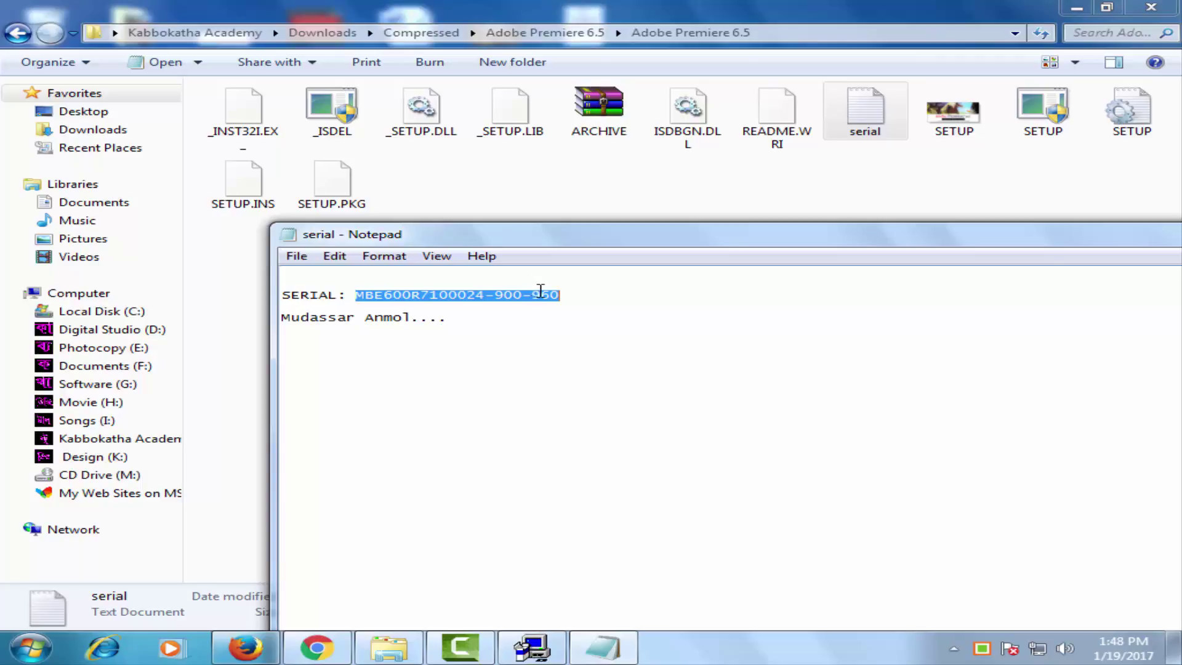
right_click(516, 293)
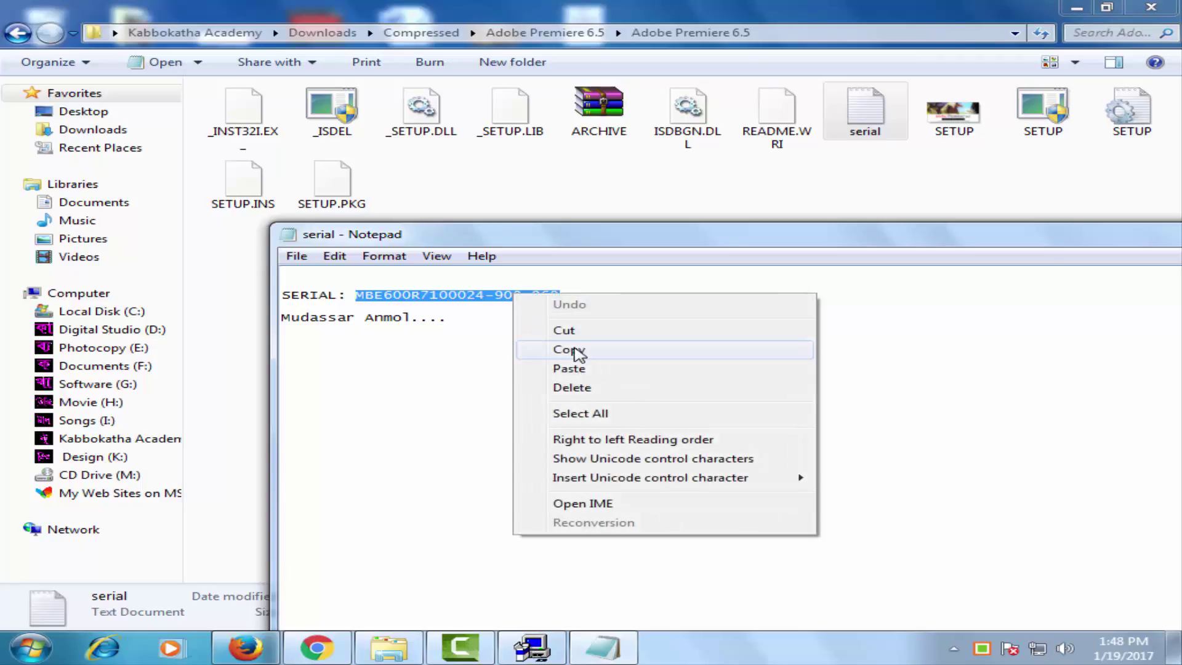
click(577, 353)
click(296, 256)
click(331, 404)
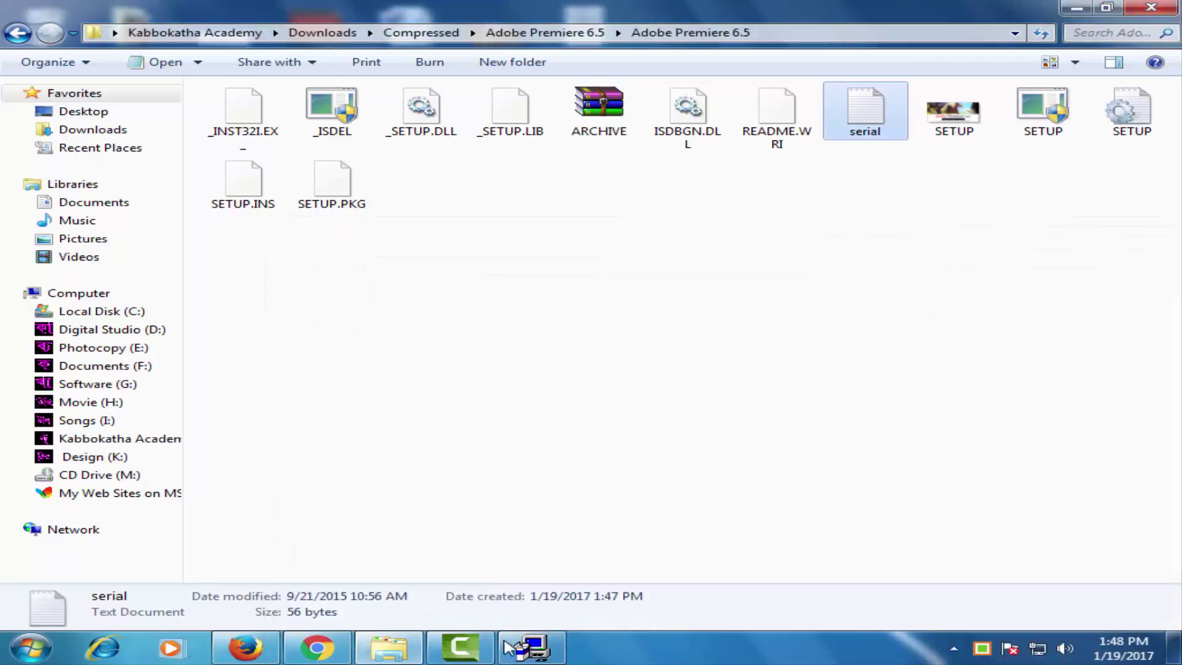
Paste the copied serial into Setup's Serial Number field and enter the name and company.
click(520, 647)
click(615, 417)
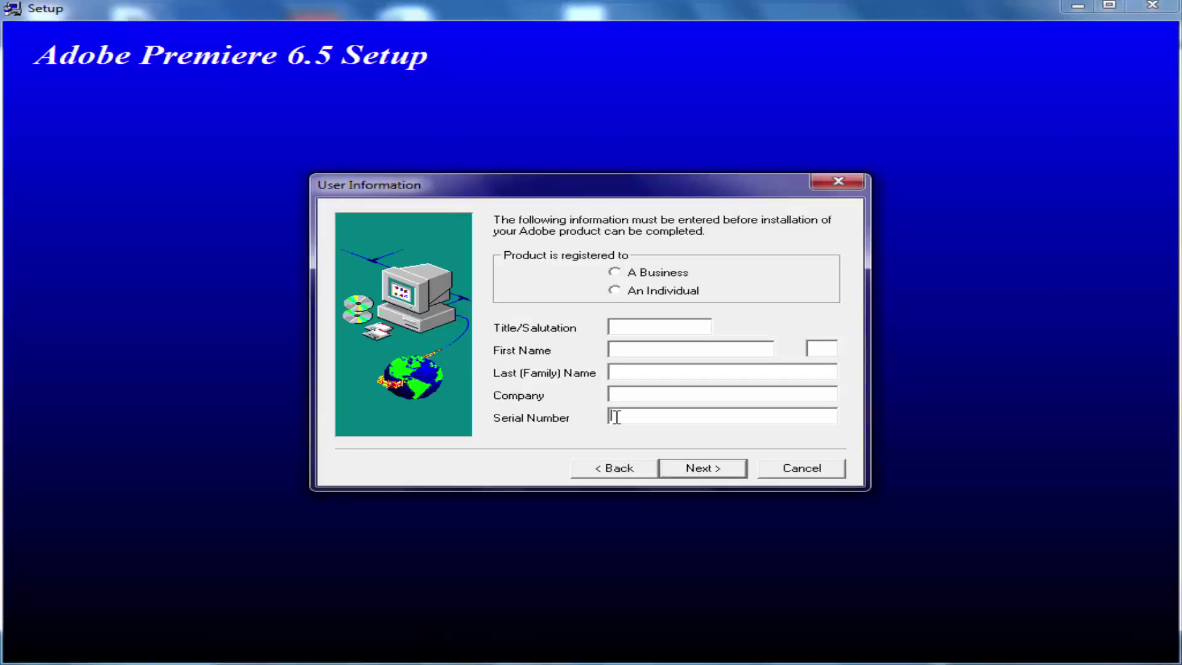
right_click(615, 417)
click(677, 249)
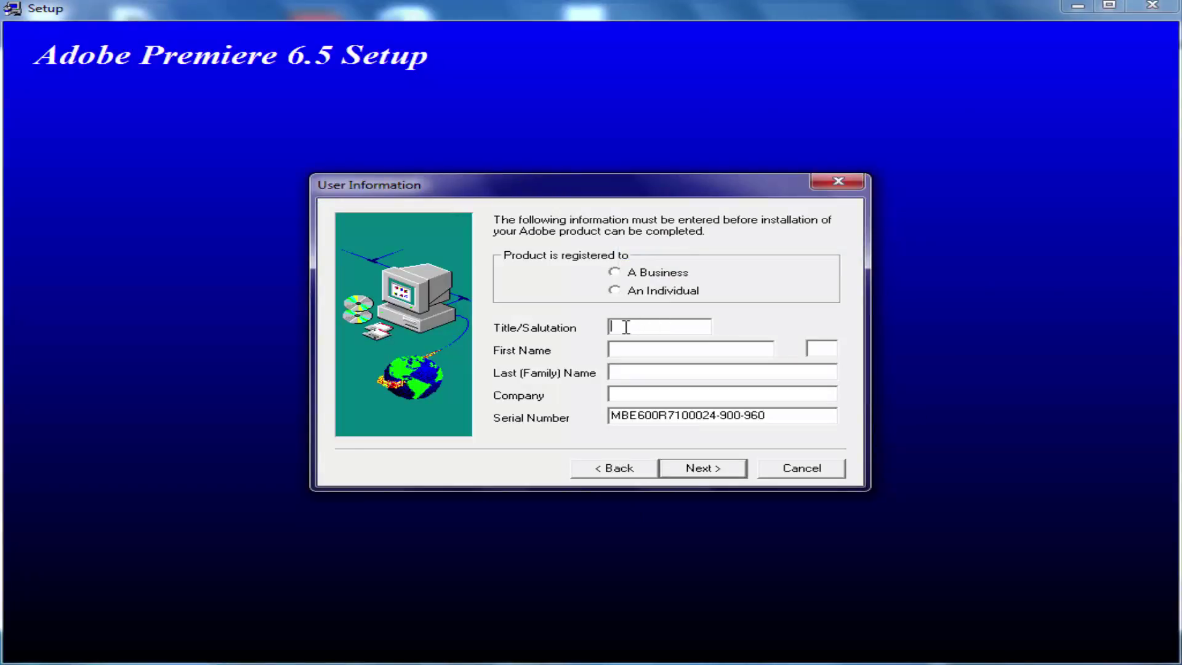
click(625, 327)
text(Kabbokatha Academy)
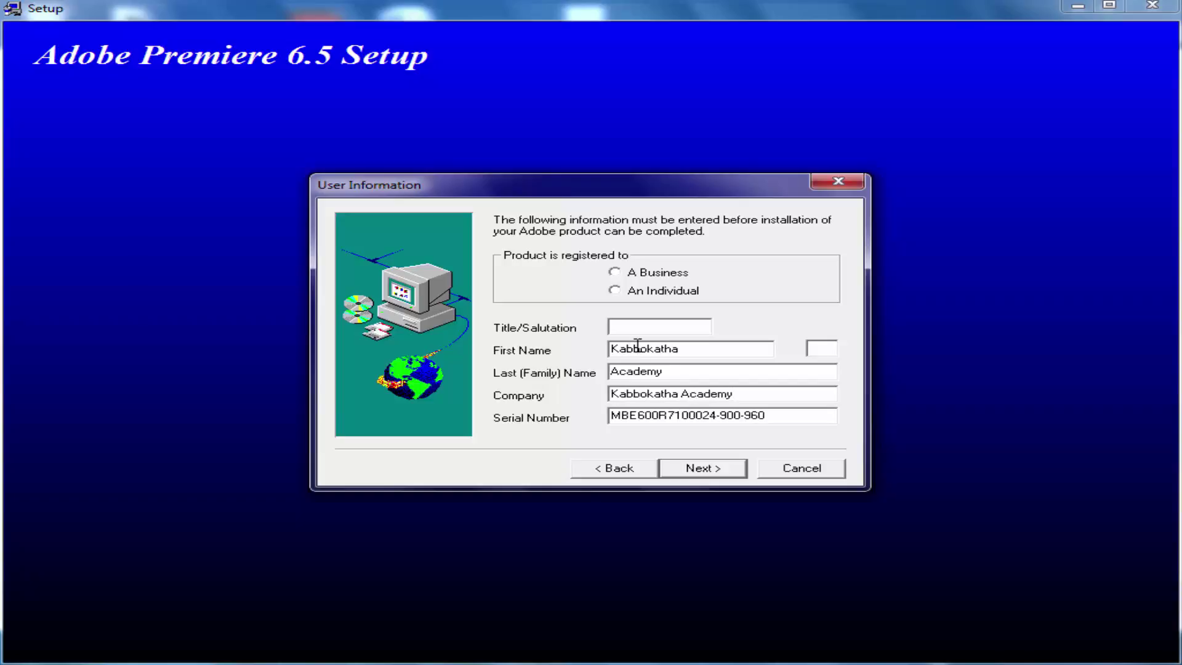
Register the product to A Business and confirm the registration summary.
click(703, 471)
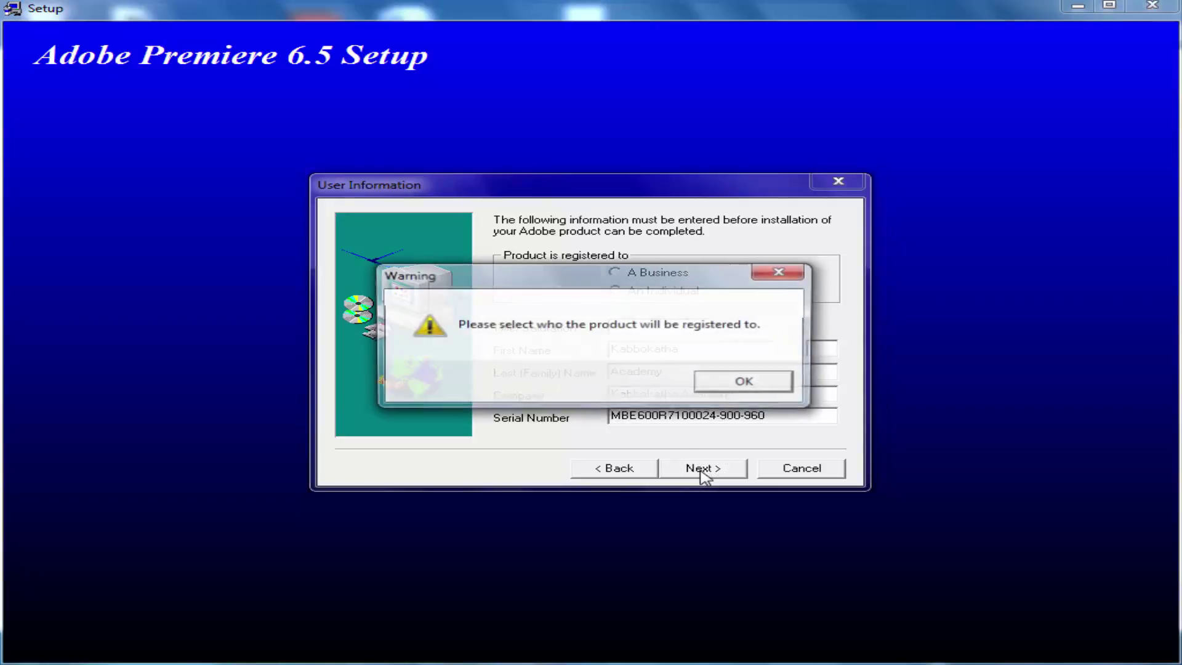
click(747, 384)
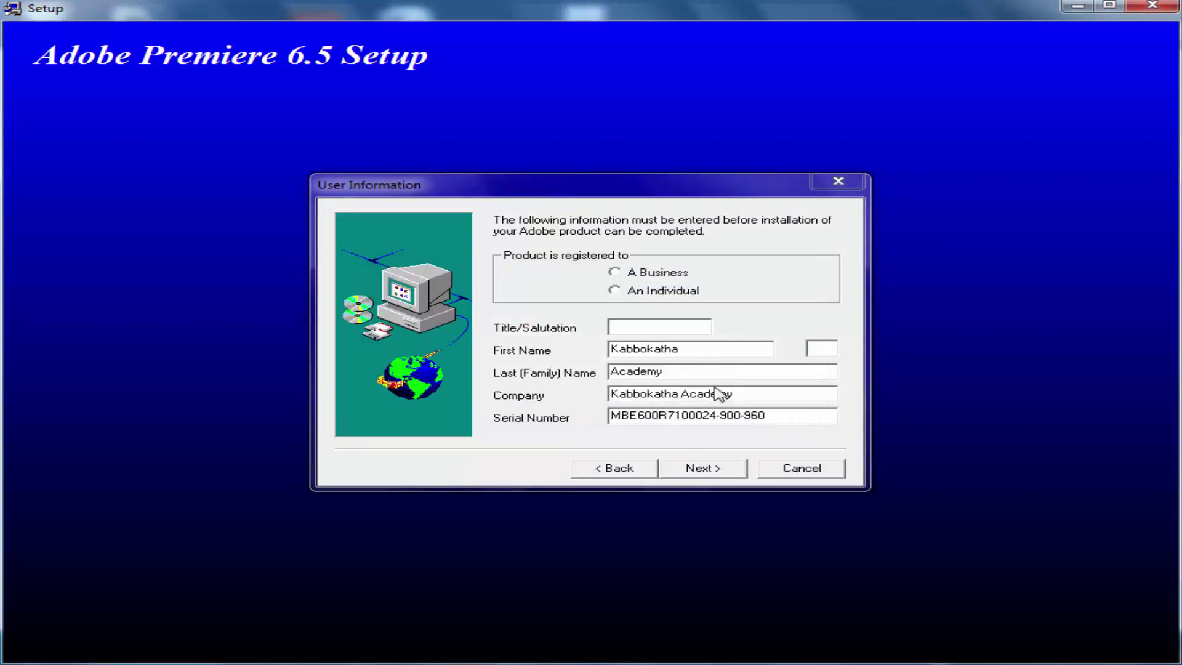
click(615, 272)
click(702, 470)
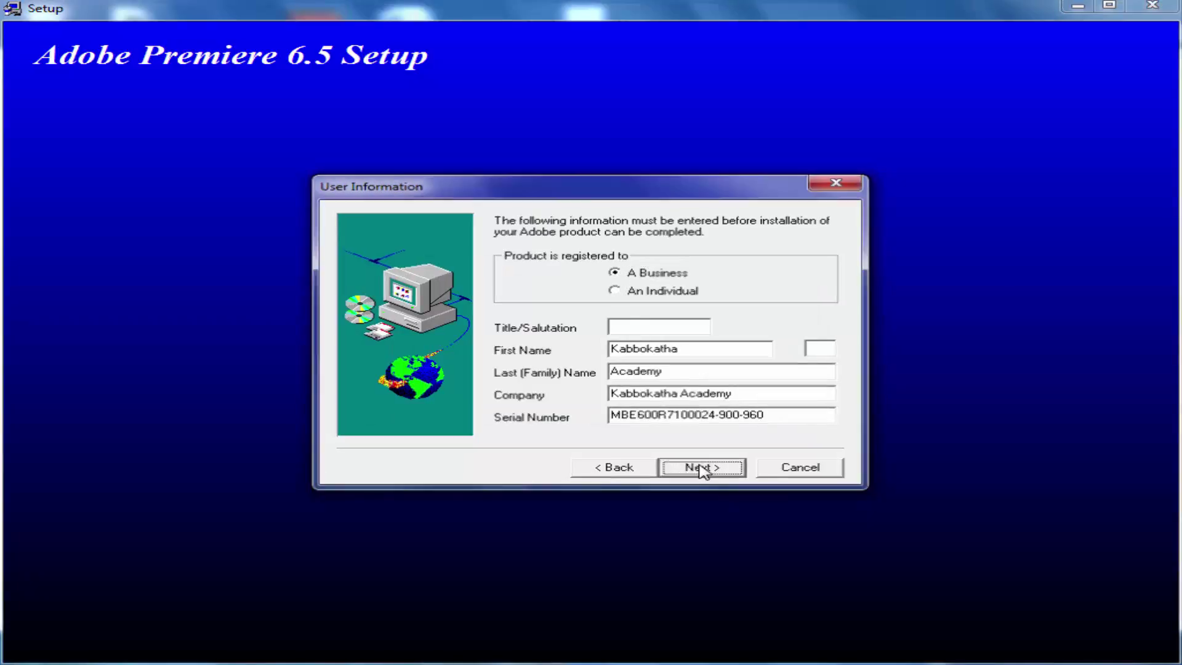
click(528, 411)
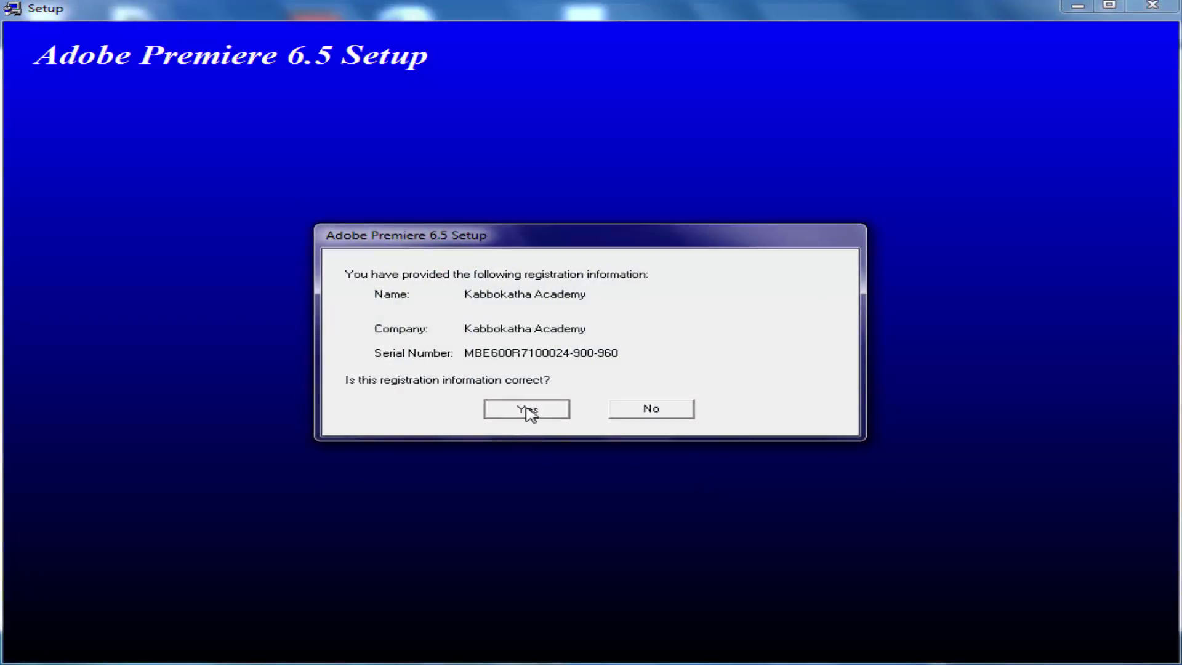
Start copying the program files and let installation run until the tcwi.exe error at 95%.
click(708, 469)
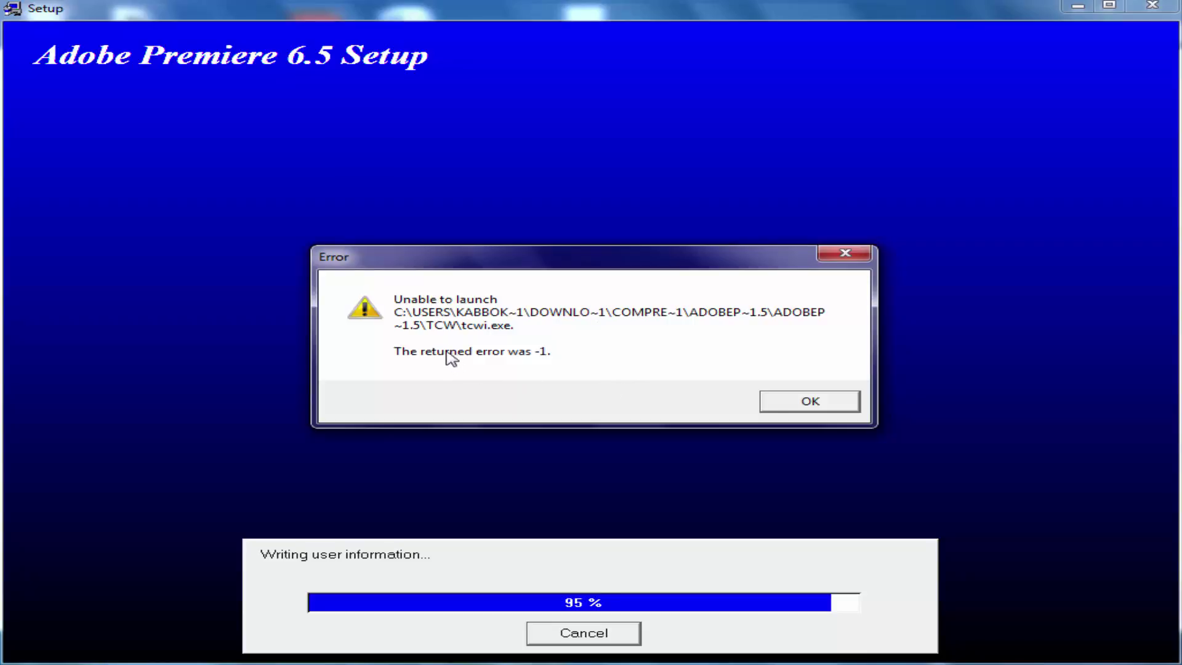
Dismiss the tcwi.exe, QuickTime and Real directory errors and choose to restart later.
click(819, 404)
click(820, 404)
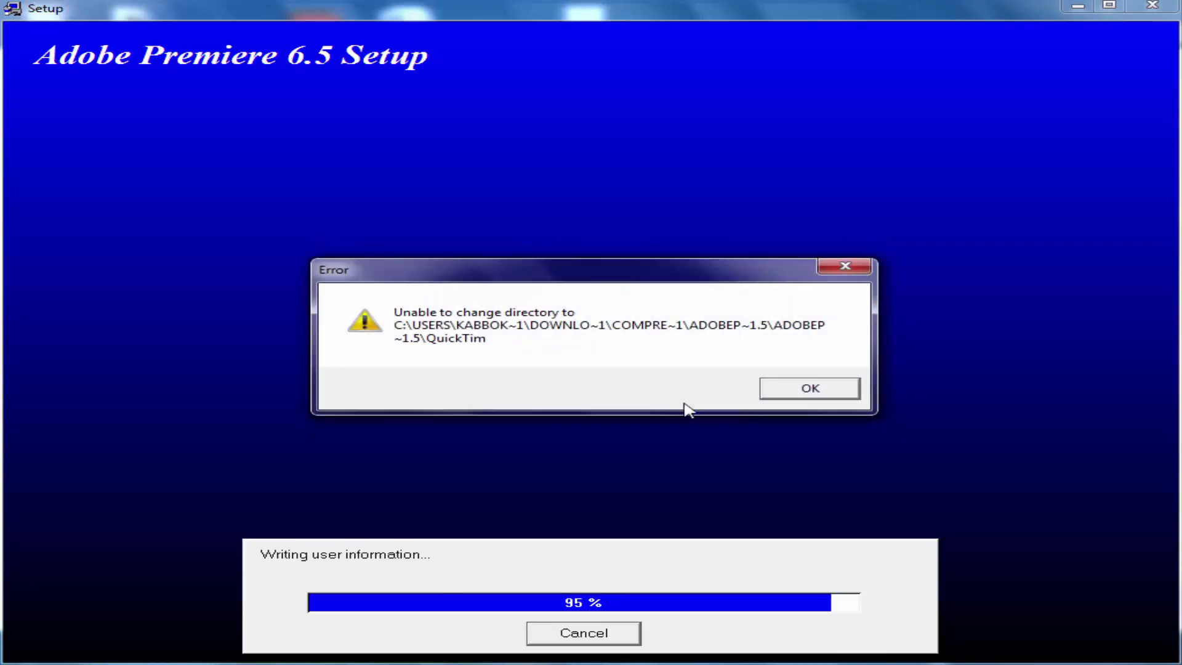
click(806, 390)
click(806, 390)
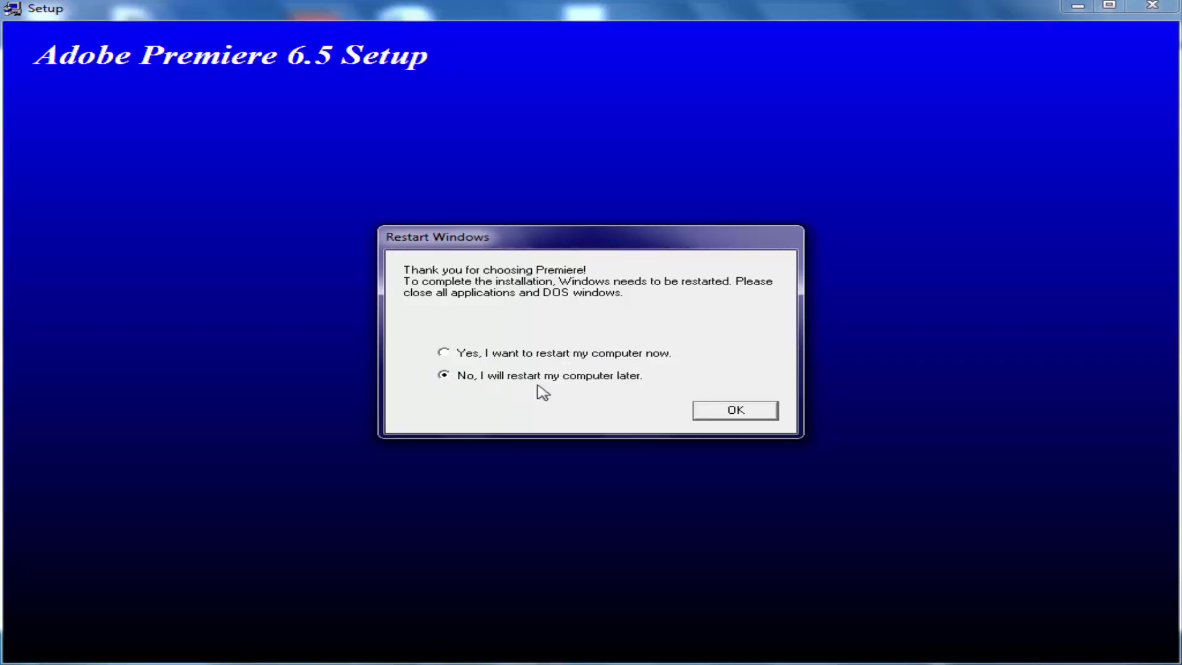
click(755, 411)
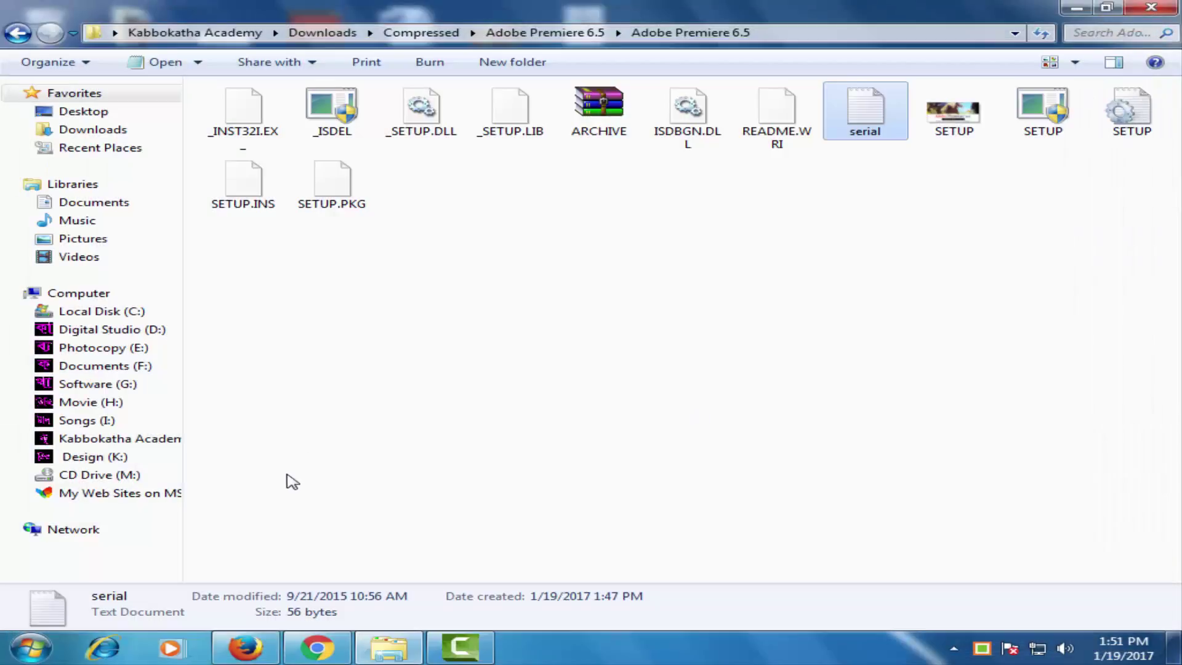
Refresh the folder, then expand Adobe > Premiere 6.5 under All Programs in the Start menu.
right_click(287, 477)
click(340, 293)
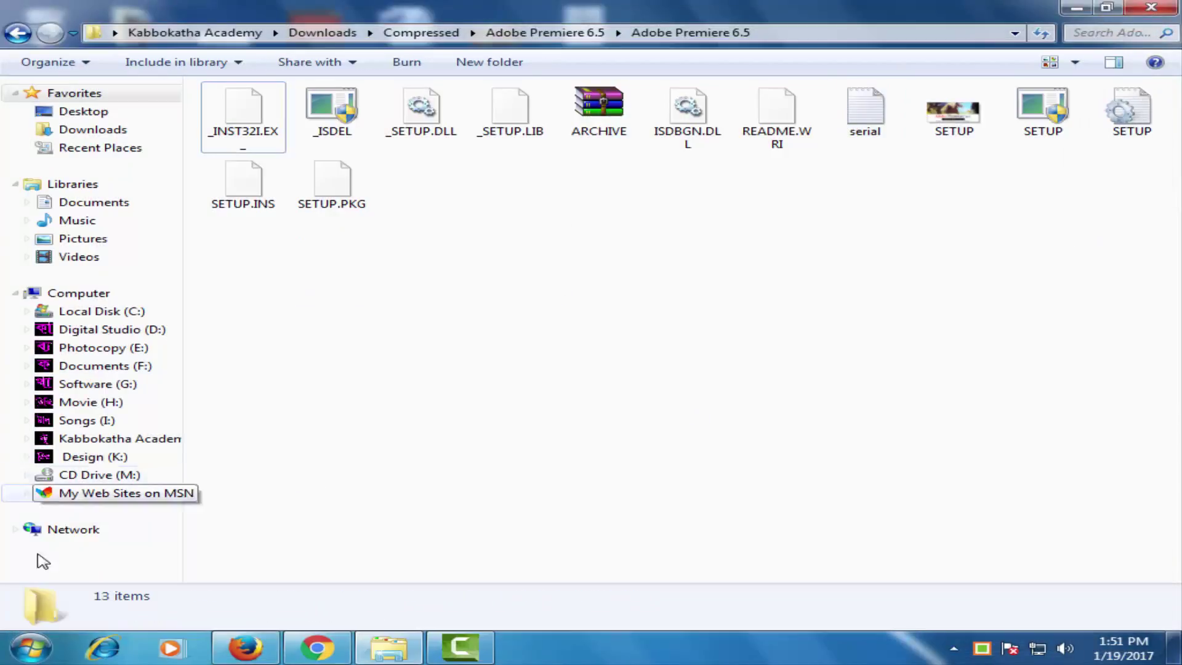
click(25, 657)
click(70, 579)
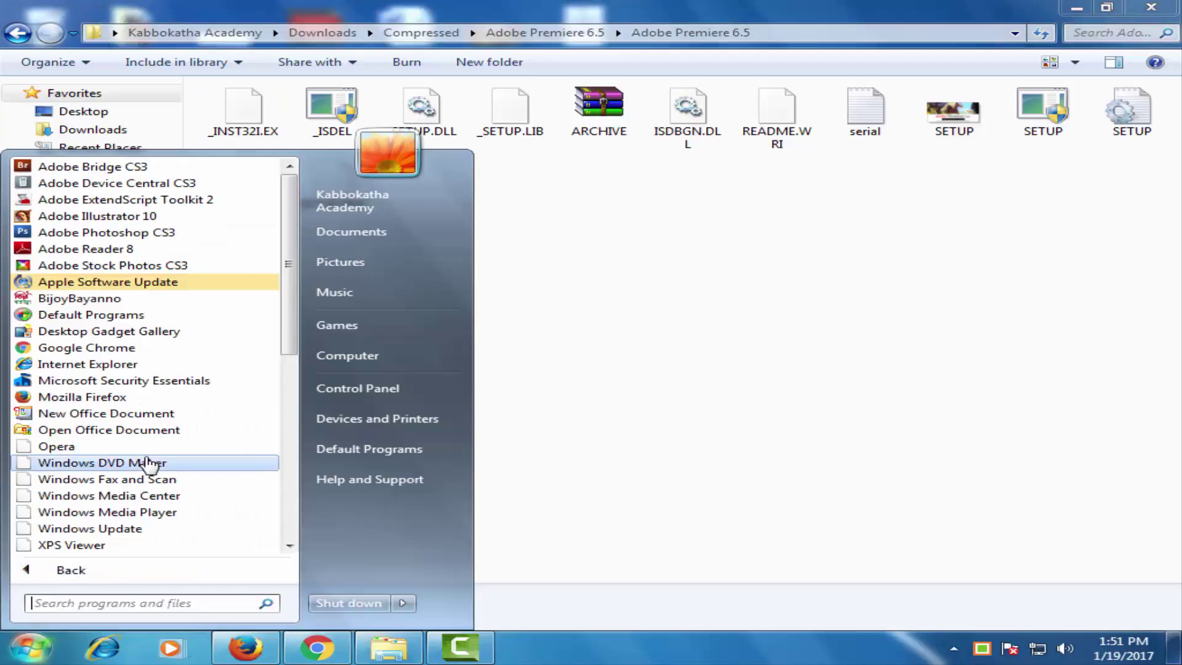
scroll(185, 455, down, 1)
scroll(188, 451, down, 1)
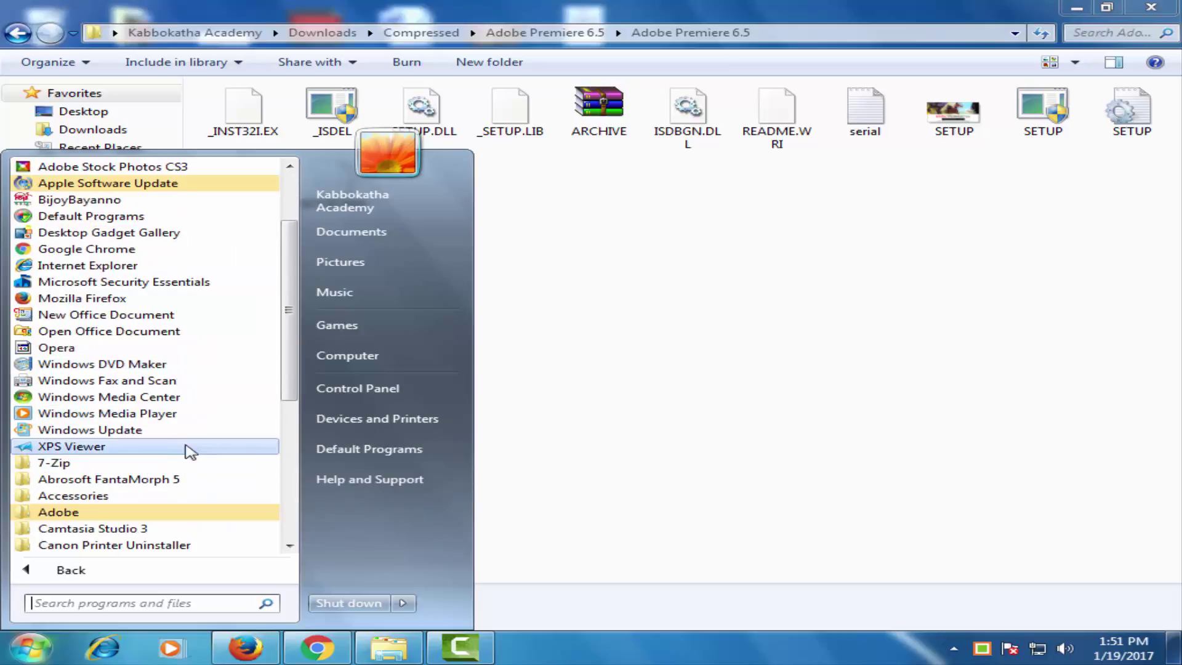
scroll(205, 463, down, 1)
scroll(206, 463, down, 2)
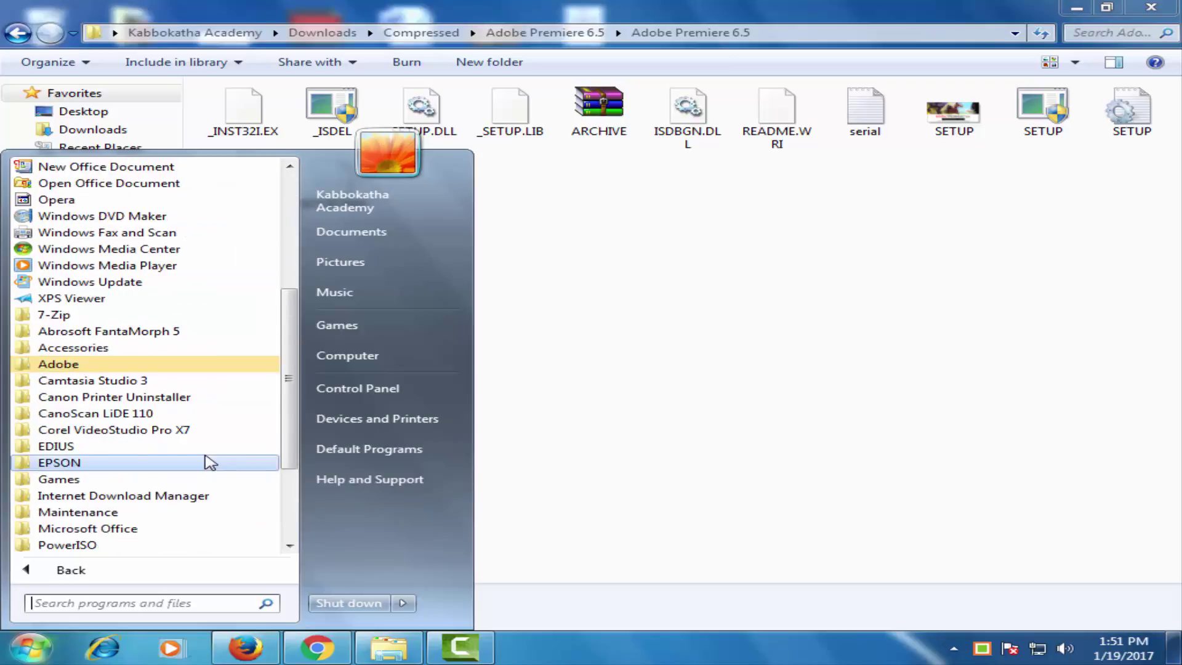
scroll(210, 463, up, 2)
click(132, 464)
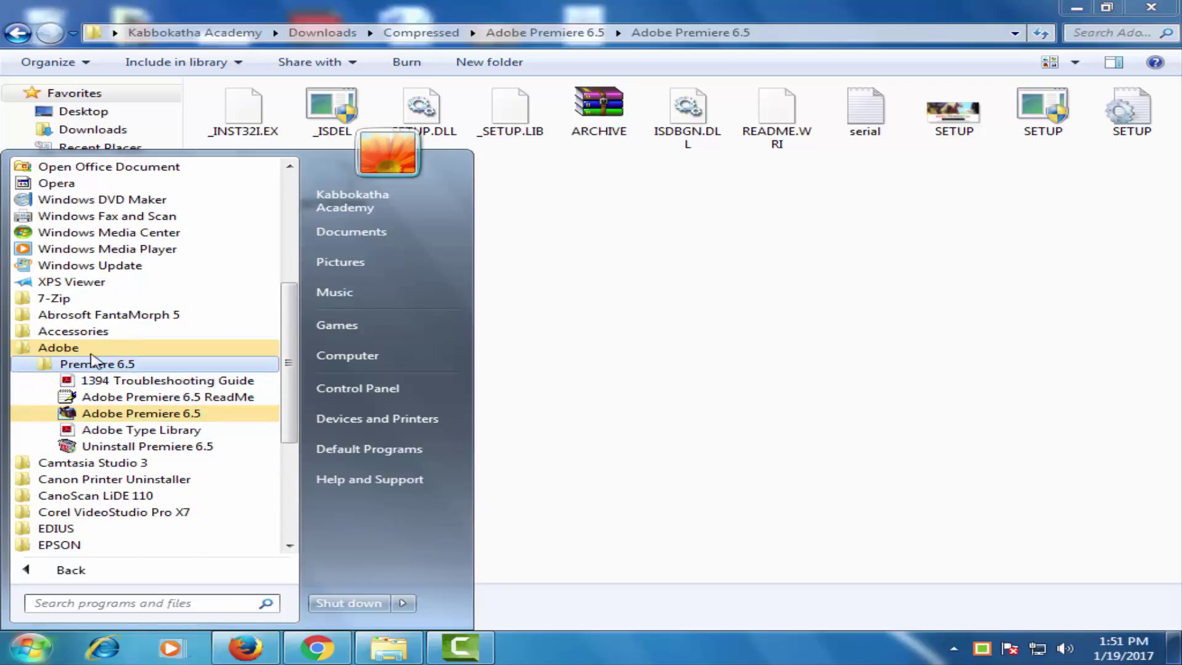
Launch the Adobe Premiere 6.5 shortcut and wait for the Initializing splash screen.
click(163, 416)
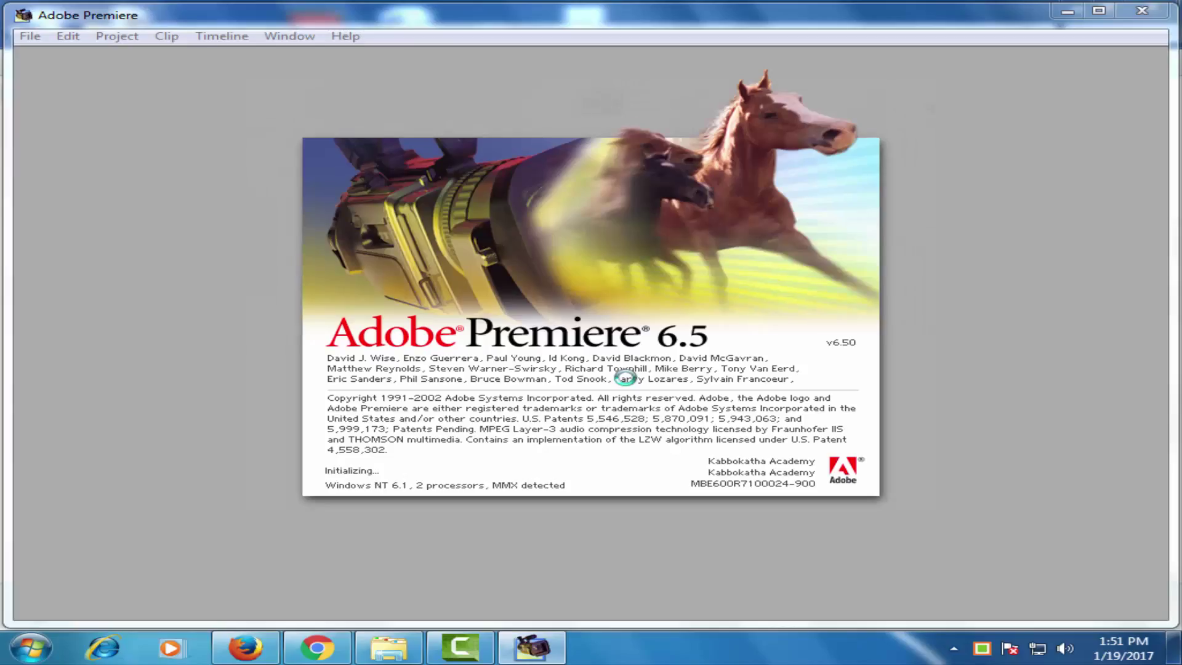